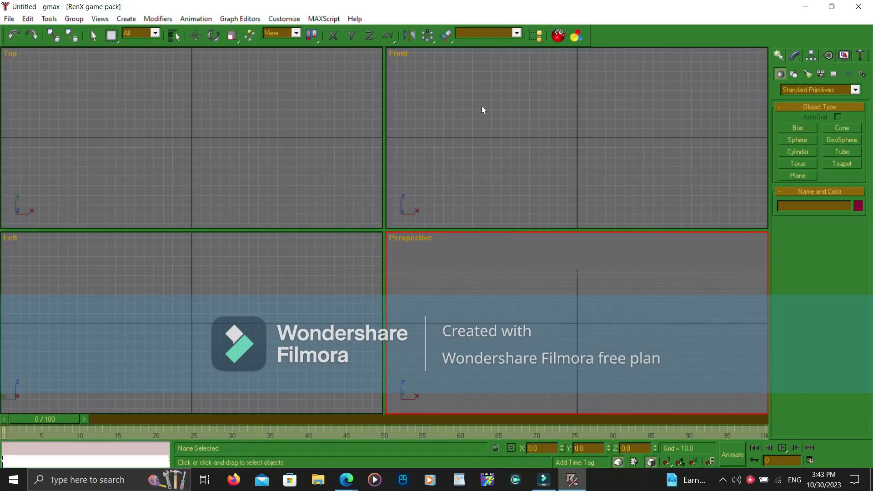
# Step: Import the twin-barrelled tank model into the empty scene
pyautogui.click(631, 36)
pyautogui.doubleClick(196, 156)
pyautogui.scroll(5, 625, 320)
pyautogui.moveTo(596, 291); pyautogui.dragTo(500, 385, button='middle')
pyautogui.scroll(5, 500, 385)
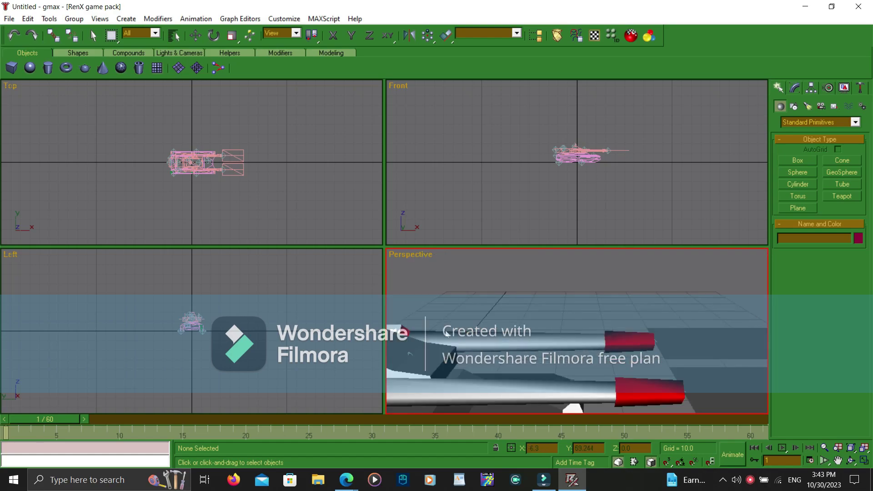
pyautogui.scroll(-8, 495, 319)
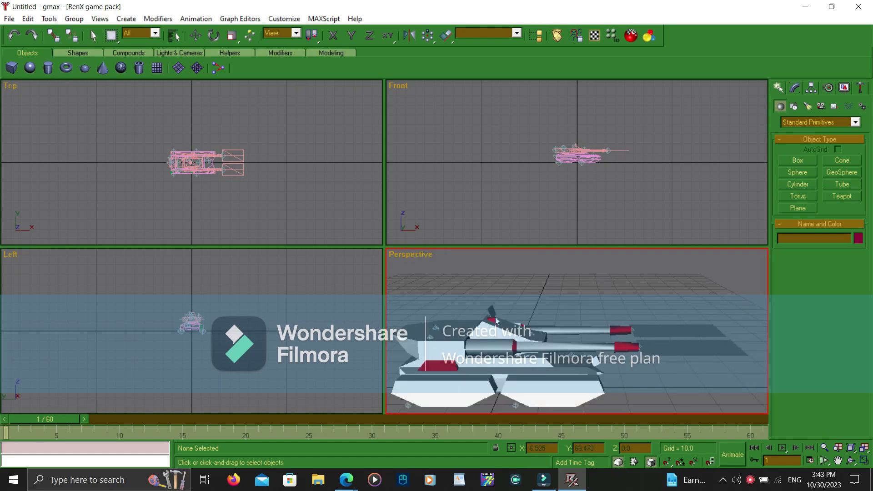
pyautogui.scroll(3, 496, 321)
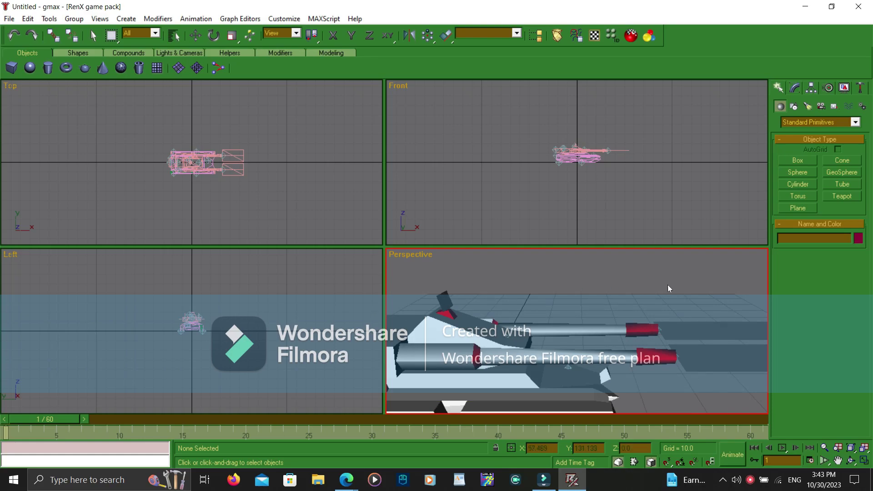
# Step: Select the far gun barrel with its attached muzzle parts and constrain the Move tool to the Y axis
pyautogui.moveTo(683, 296); pyautogui.dragTo(626, 337)
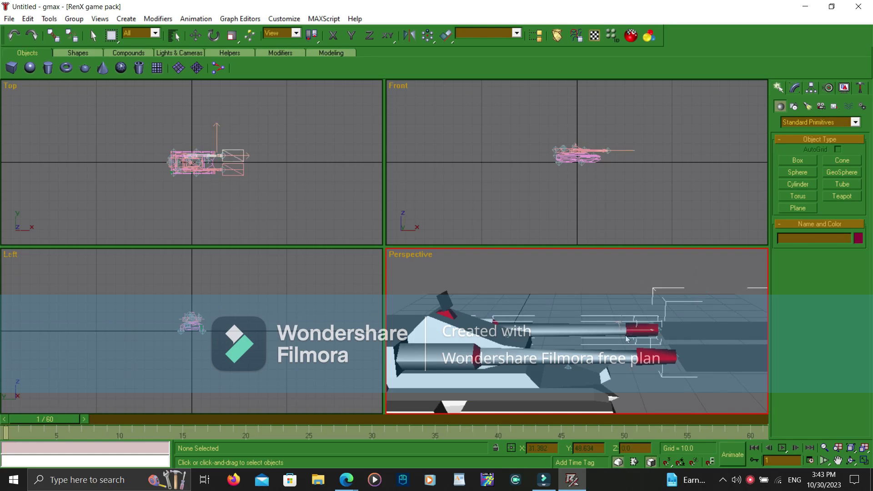
pyautogui.scroll(3, 534, 334)
pyautogui.moveTo(480, 321); pyautogui.dragTo(732, 348, button='middle')
pyautogui.moveTo(519, 332); pyautogui.dragTo(514, 314, button='middle')
pyautogui.scroll(-3, 514, 295)
pyautogui.scroll(5, 514, 299)
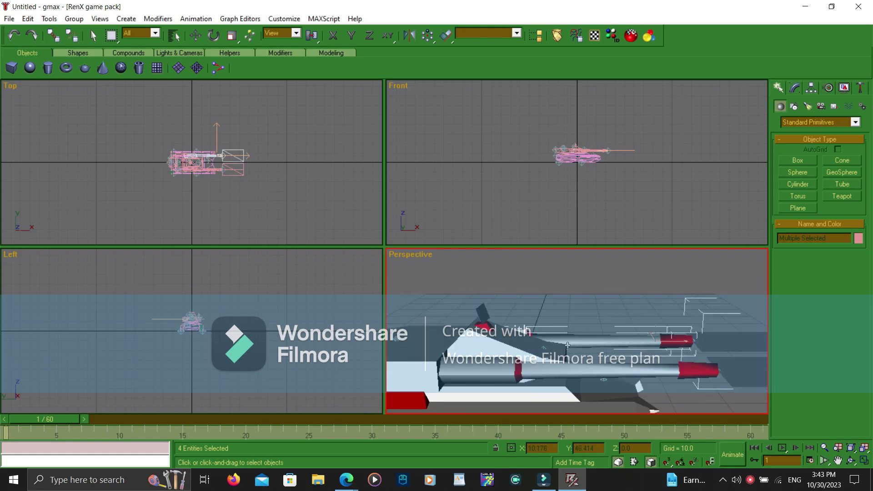
pyautogui.click(196, 36)
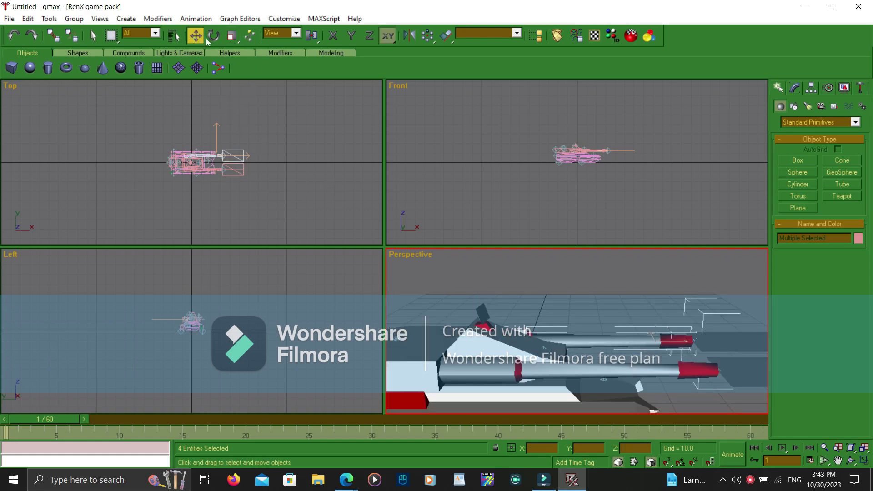
pyautogui.click(351, 37)
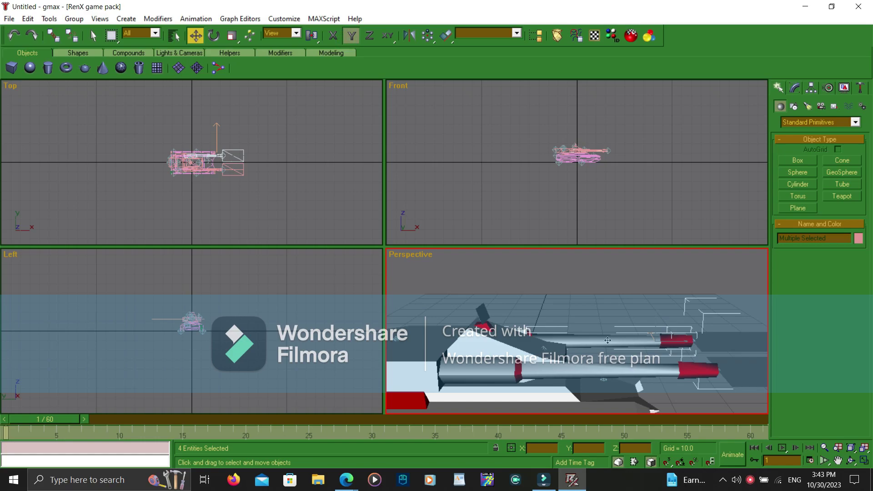
# Step: Try to move the selected far gun barrel along the Y axis
pyautogui.moveTo(608, 340); pyautogui.dragTo(606, 278)
pyautogui.hotkey('ctrl', 'z')
pyautogui.moveTo(572, 336); pyautogui.dragTo(577, 382)
pyautogui.hotkey('ctrl', 'z')
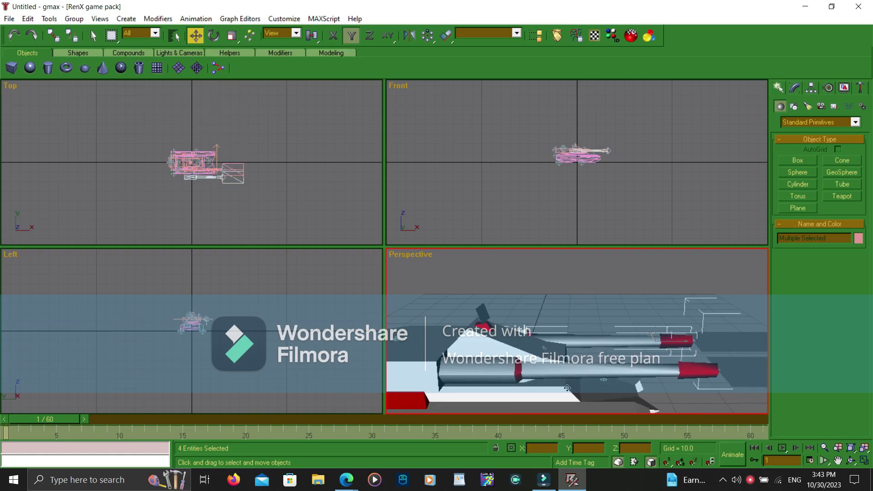
# Step: Clone the far gun barrel group as one copy and move the copy about -4.2 units along Y toward the turret's centre
pyautogui.keyDown('shift'); pyautogui.click(599, 341); pyautogui.keyUp('shift')
pyautogui.click(400, 286)
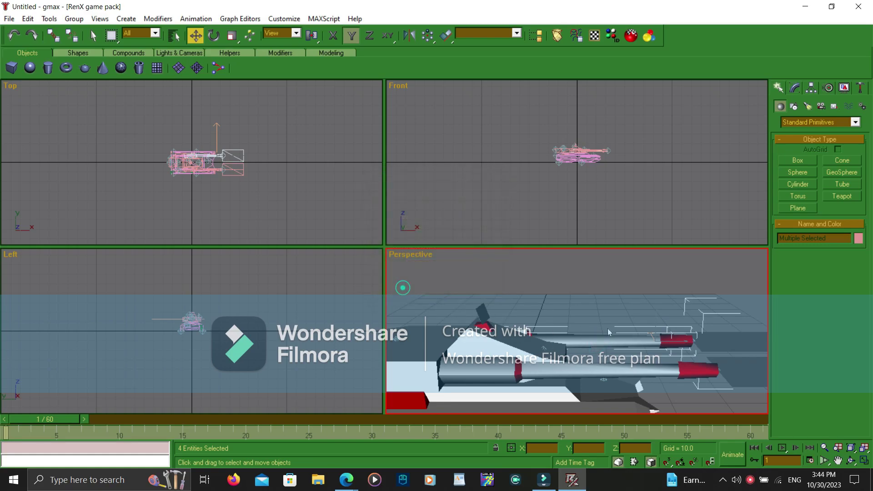
pyautogui.moveTo(588, 352); pyautogui.dragTo(587, 354)
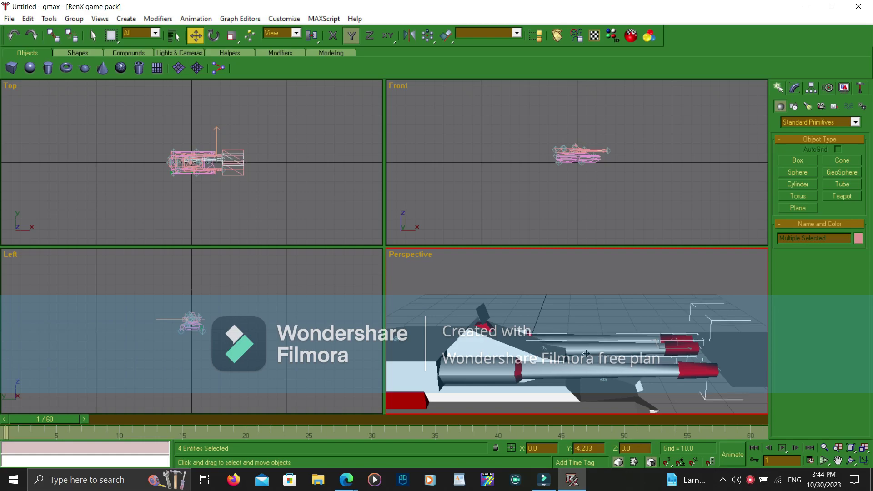
# Step: Try to select the near gun barrel with its attached parts
pyautogui.moveTo(614, 365); pyautogui.dragTo(556, 369, button='middle')
pyautogui.scroll(-2, 505, 361)
pyautogui.click(577, 400)
pyautogui.moveTo(577, 399); pyautogui.dragTo(580, 398, button='middle')
pyautogui.click(667, 378)
pyautogui.click(607, 399)
pyautogui.moveTo(654, 404); pyautogui.dragTo(607, 374)
pyautogui.moveTo(529, 362); pyautogui.dragTo(698, 378, button='middle')
pyautogui.click(680, 391)
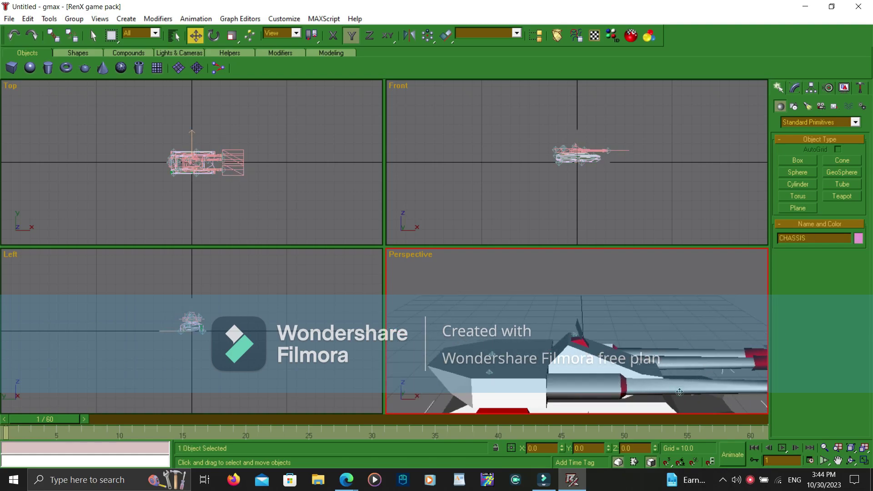
pyautogui.moveTo(643, 366); pyautogui.dragTo(511, 314, button='middle')
pyautogui.click(559, 323)
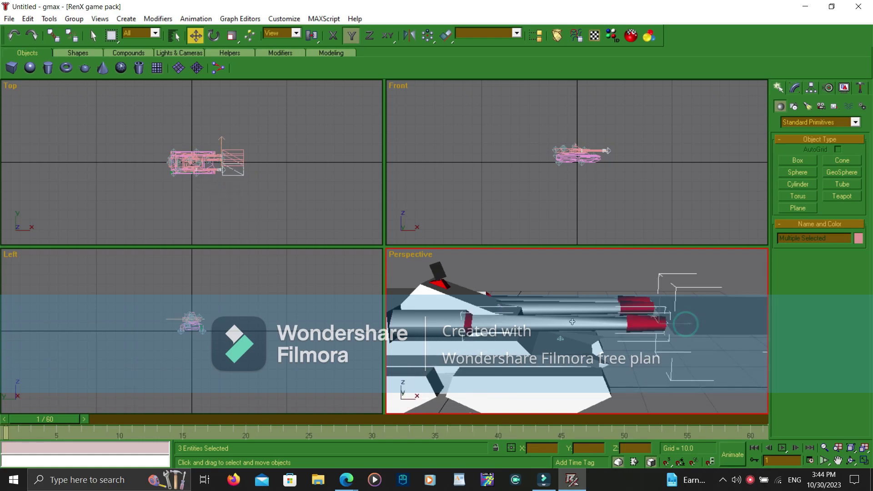
# Step: Try to add the thick rear section of the near barrel to the selection
pyautogui.keyDown('ctrl'); pyautogui.click(442, 326); pyautogui.keyUp('ctrl')
pyautogui.moveTo(442, 326); pyautogui.dragTo(444, 330)
pyautogui.hotkey('ctrl', 'z')
pyautogui.hotkey('ctrl', 'z')
pyautogui.keyDown('ctrl'); pyautogui.click(443, 324); pyautogui.keyUp('ctrl')
pyautogui.hotkey('ctrl', 'z')
pyautogui.hotkey('ctrl', 'z')
# Step: Select the near gun barrel together with its muzzle helpers, four entities in all
pyautogui.click(689, 324)
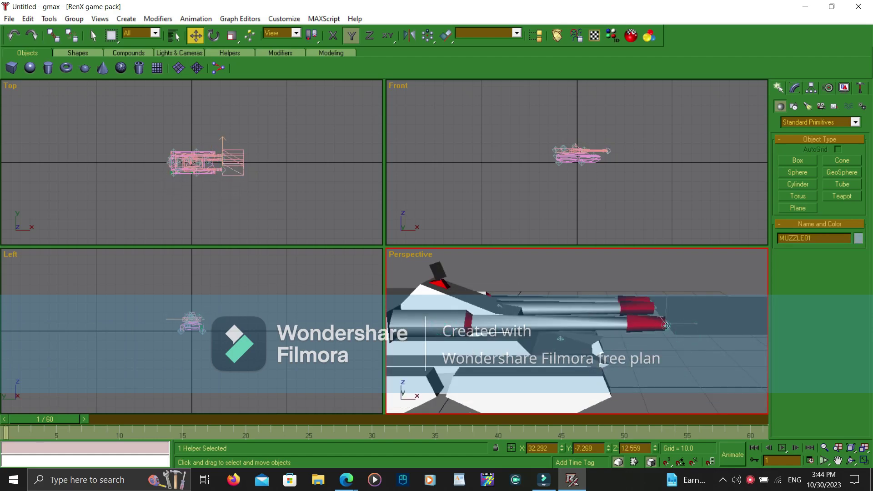
pyautogui.click(678, 341)
pyautogui.scroll(5, 676, 343)
pyautogui.moveTo(676, 339); pyautogui.dragTo(509, 378, button='middle')
pyautogui.click(561, 381)
pyautogui.scroll(-2, 501, 386)
pyautogui.keyDown('ctrl'); pyautogui.click(477, 357); pyautogui.keyUp('ctrl')
pyautogui.moveTo(478, 358); pyautogui.dragTo(590, 349, button='middle')
pyautogui.moveTo(513, 373)
pyautogui.mouseDown()
pyautogui.moveTo(497, 430)
pyautogui.moveTo(508, 372)
pyautogui.mouseUp()
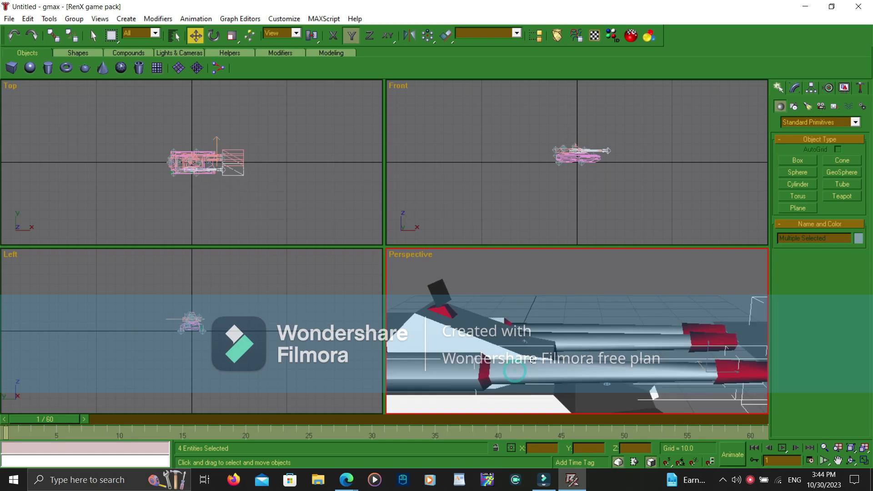
# Step: Try to clone the near gun barrel group as a copy along the Y axis
pyautogui.scroll(-2, 521, 372)
pyautogui.scroll(2, 502, 352)
pyautogui.moveTo(484, 365); pyautogui.dragTo(531, 372, button='middle')
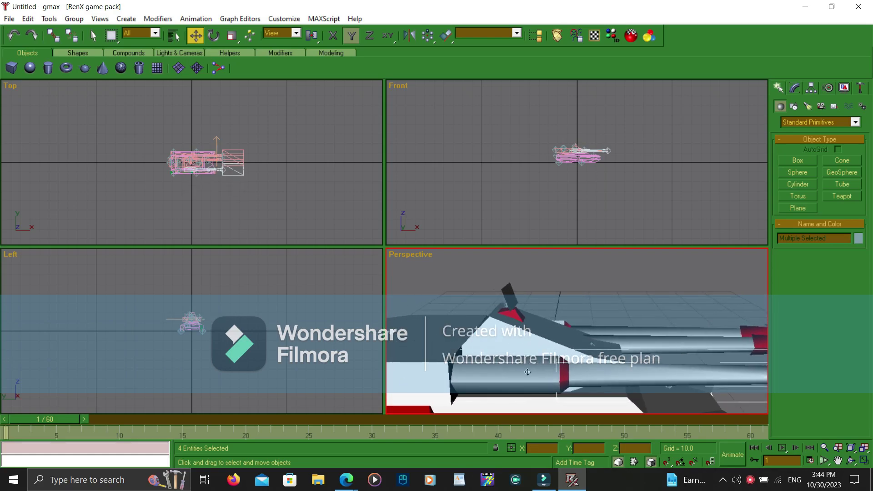
pyautogui.moveTo(475, 378); pyautogui.dragTo(466, 361)
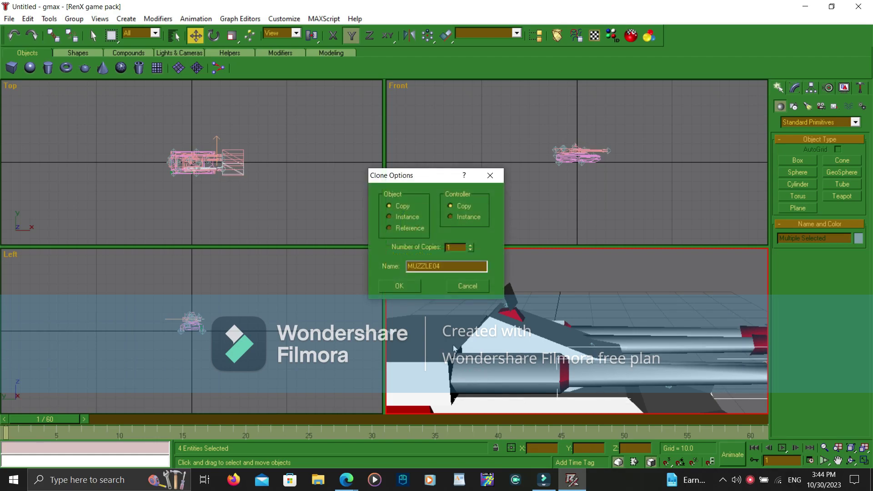
pyautogui.click(407, 291)
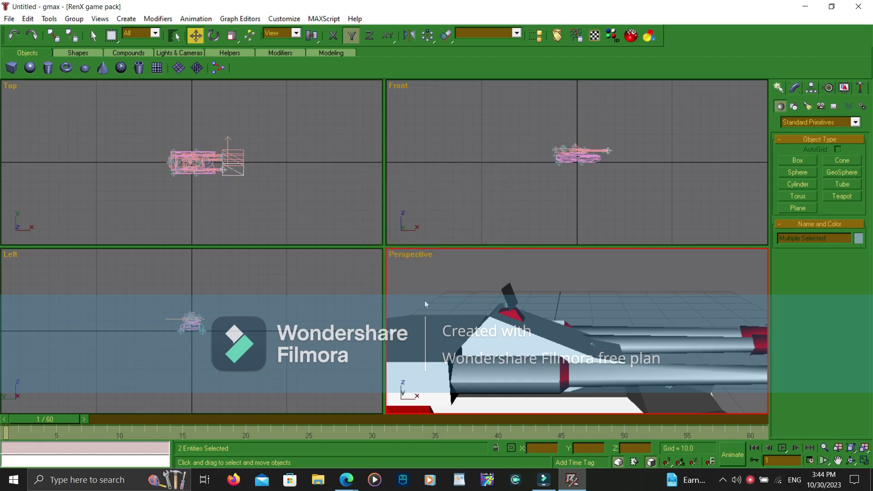
pyautogui.hotkey('ctrl', 'z')
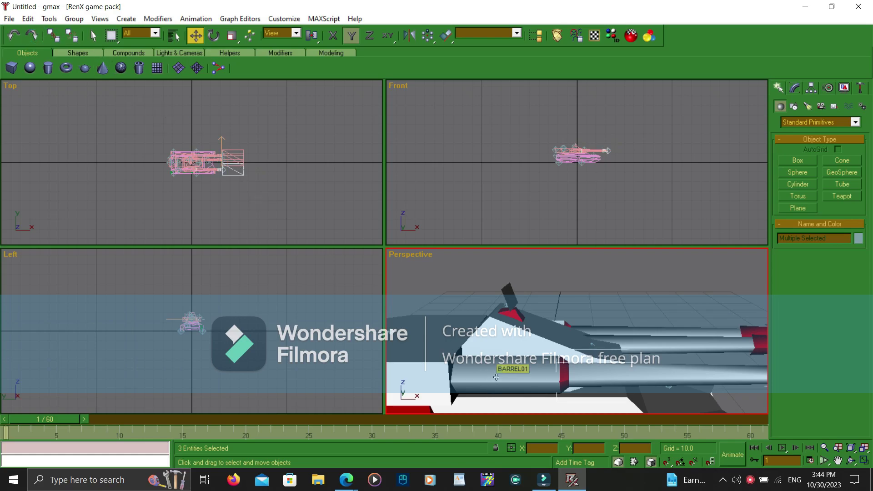
pyautogui.click(27, 36)
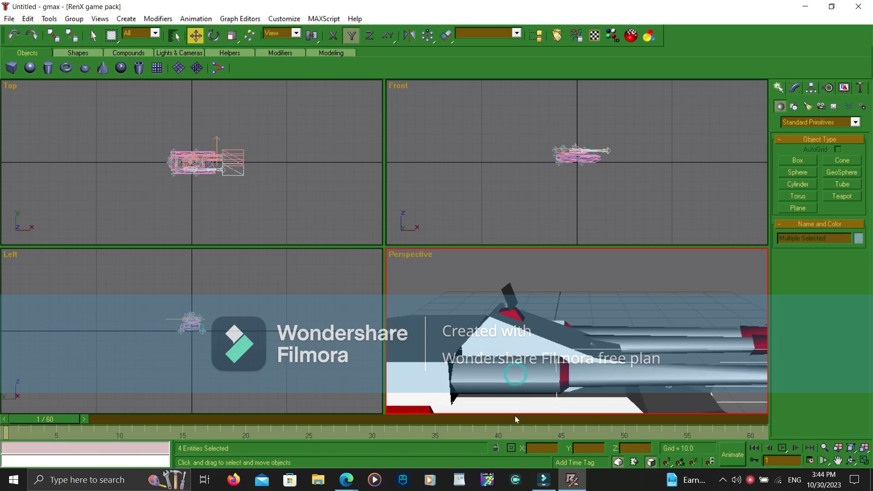
# Step: Clone the near gun barrel group as one copy and move the copy along Y toward the turret's centre
pyautogui.keyDown('shift'); pyautogui.moveTo(514, 390); pyautogui.dragTo(512, 373); pyautogui.keyUp('shift')
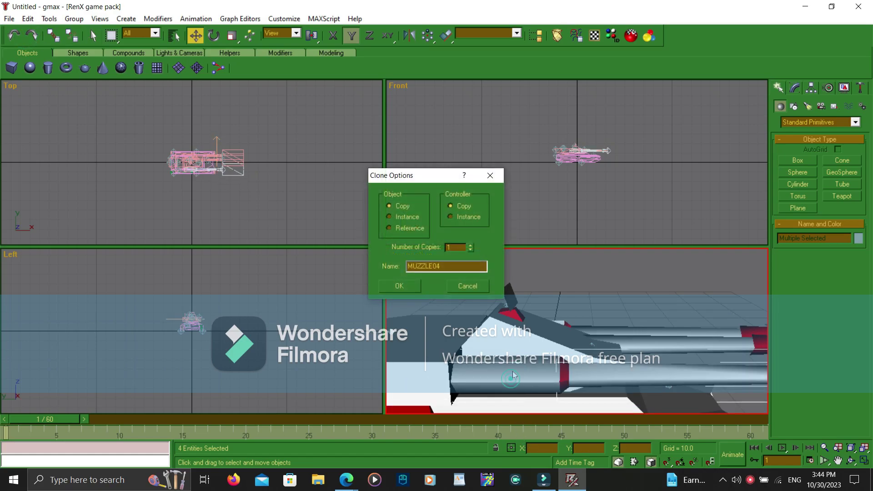
pyautogui.click(406, 287)
pyautogui.click(481, 366)
pyautogui.moveTo(481, 366); pyautogui.dragTo(468, 363)
# Step: Select all four gun barrels together with their muzzle helpers
pyautogui.moveTo(584, 286); pyautogui.dragTo(419, 322, button='middle')
pyautogui.scroll(-3, 571, 357)
pyautogui.scroll(5, 518, 360)
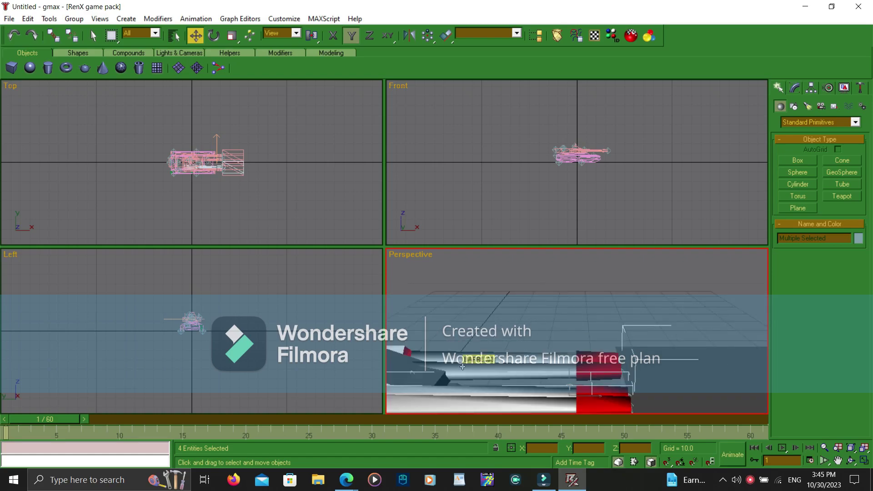
pyautogui.moveTo(462, 367); pyautogui.dragTo(715, 318, button='middle')
pyautogui.scroll(-3, 547, 319)
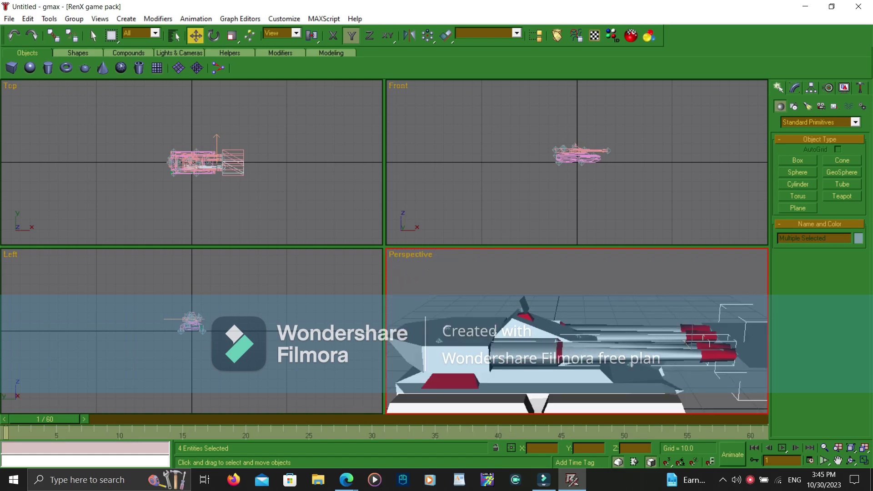
pyautogui.scroll(2, 462, 332)
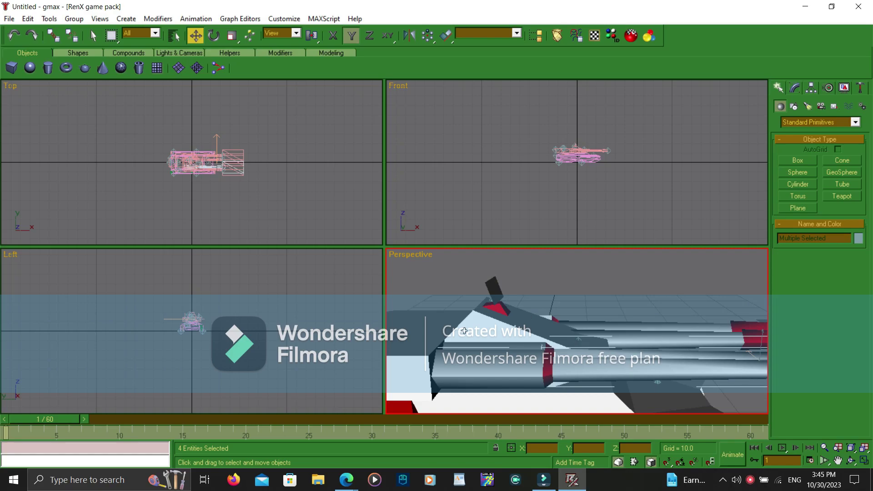
pyautogui.click(514, 266)
pyautogui.scroll(-4, 514, 265)
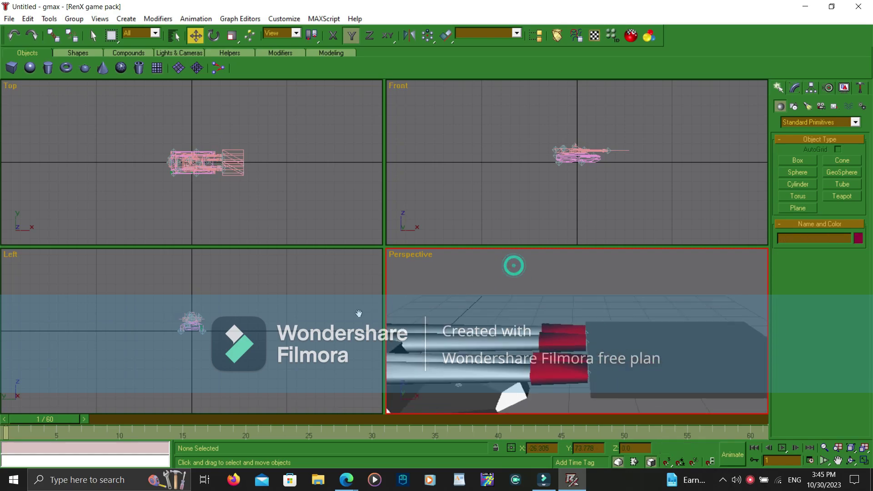
pyautogui.scroll(4, 542, 342)
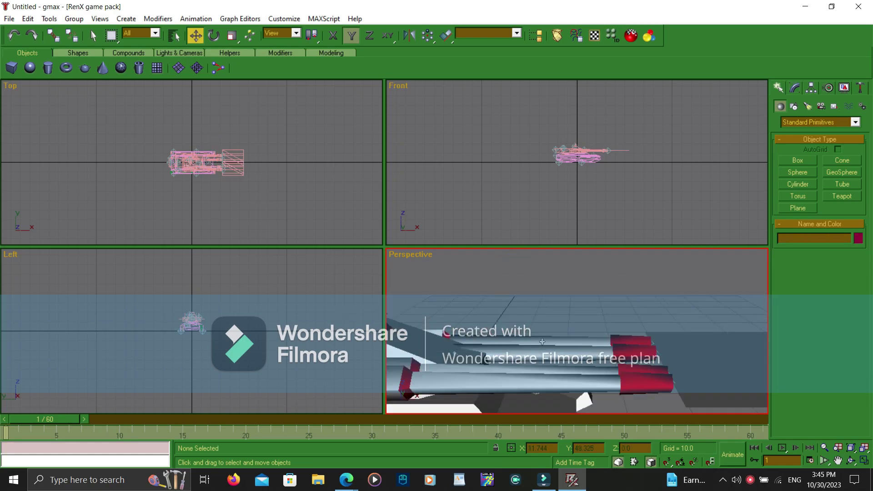
pyautogui.scroll(-1, 633, 307)
pyautogui.moveTo(707, 300); pyautogui.dragTo(599, 390)
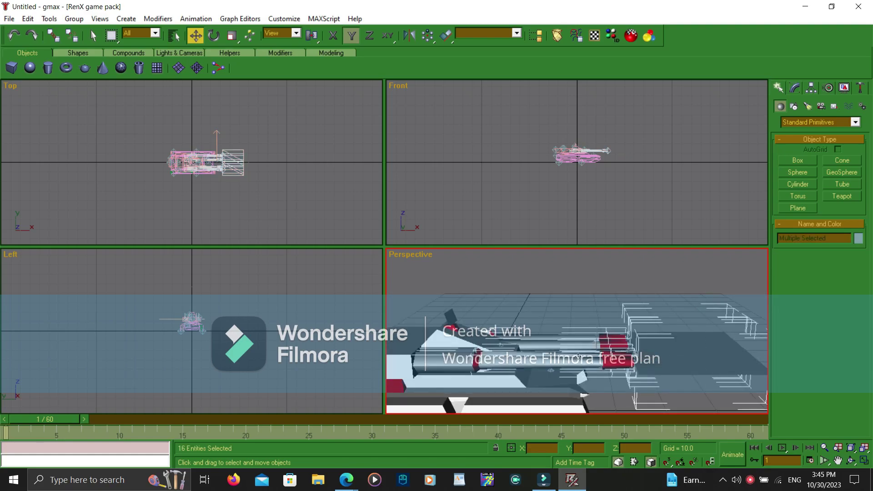
pyautogui.moveTo(503, 326); pyautogui.dragTo(567, 332, button='middle')
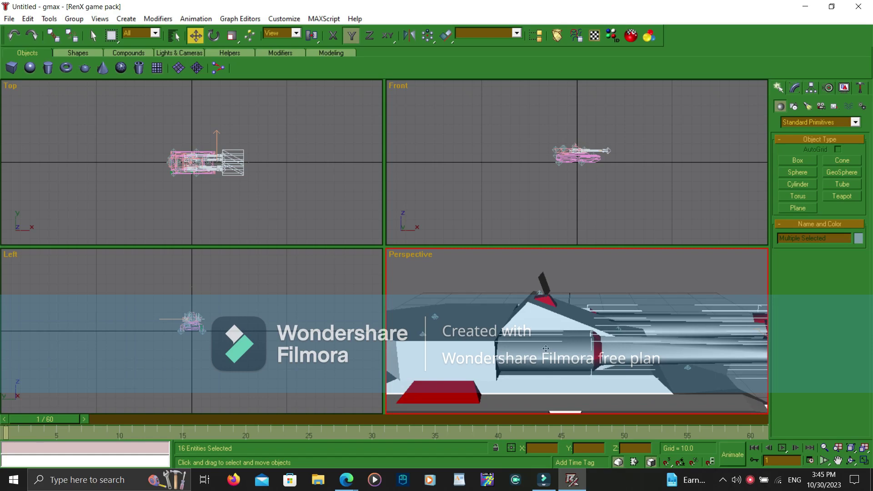
# Step: Clone the four selected barrels as one copy and raise the copies about 3.02 units along the Z axis
pyautogui.click(335, 40)
pyautogui.click(358, 39)
pyautogui.click(371, 37)
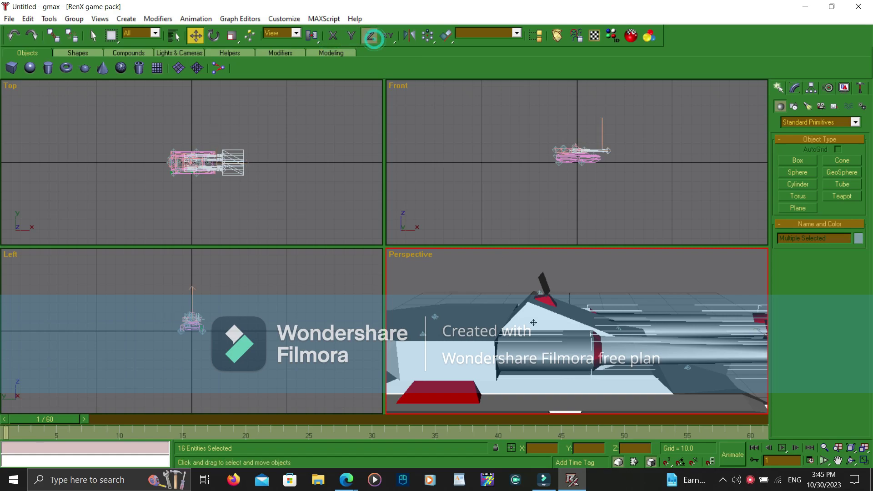
pyautogui.keyDown('shift'); pyautogui.click(527, 349); pyautogui.keyUp('shift')
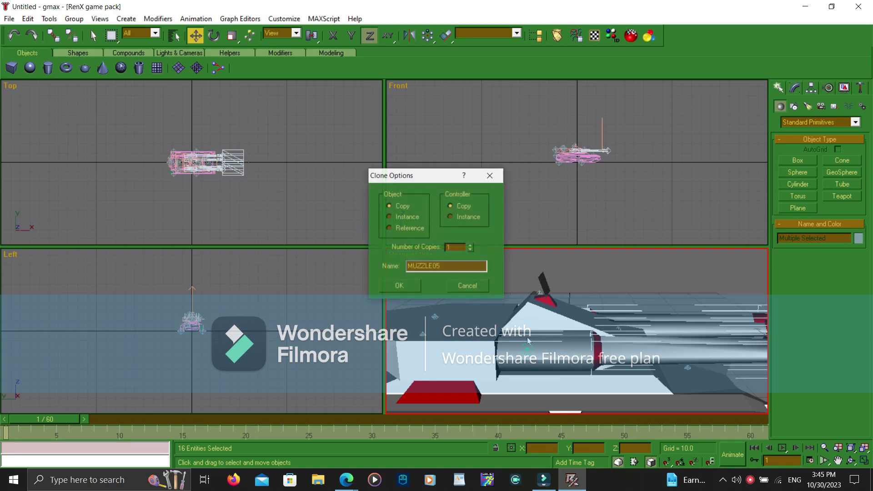
pyautogui.click(399, 283)
pyautogui.moveTo(542, 349)
pyautogui.mouseDown()
pyautogui.moveTo(541, 334)
pyautogui.moveTo(561, 320)
pyautogui.moveTo(536, 326)
pyautogui.mouseUp()
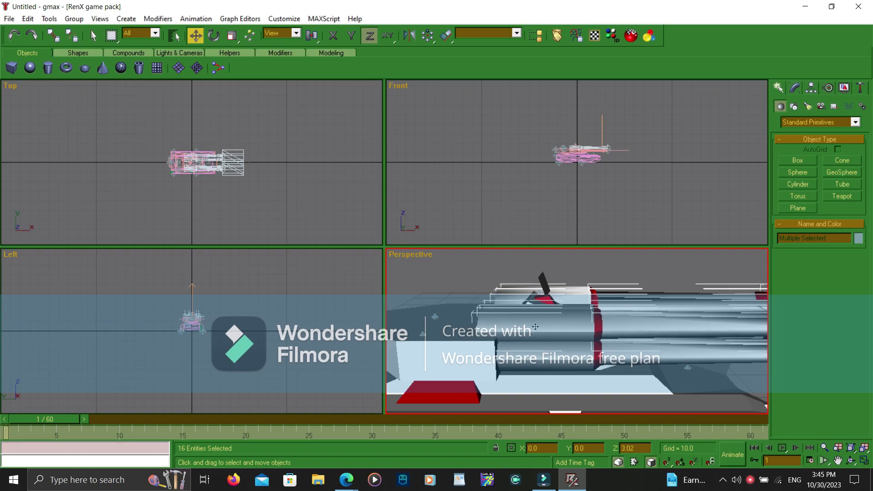
# Step: Try to raise the tank body's selected parts along the Z axis
pyautogui.moveTo(567, 323); pyautogui.dragTo(324, 301, button='middle')
pyautogui.scroll(-3, 621, 279)
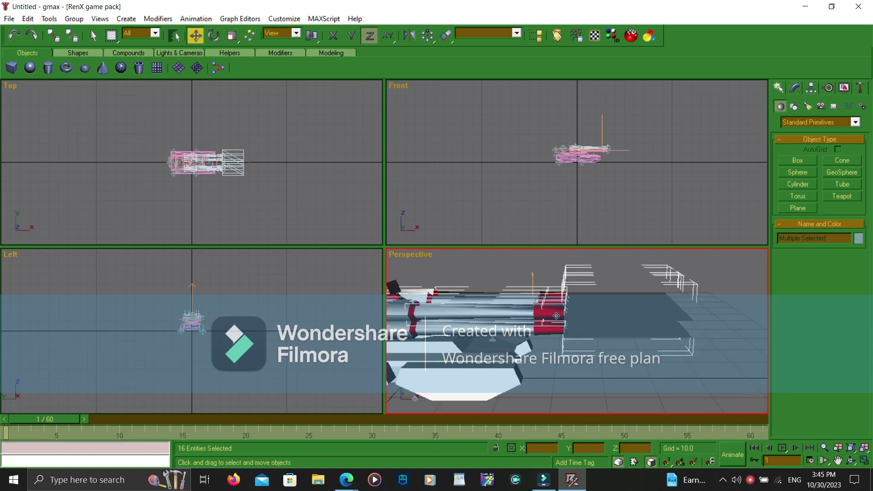
pyautogui.moveTo(446, 323); pyautogui.dragTo(588, 344, button='middle')
pyautogui.scroll(3, 440, 341)
pyautogui.moveTo(447, 318); pyautogui.dragTo(523, 310, button='middle')
pyautogui.click(468, 298)
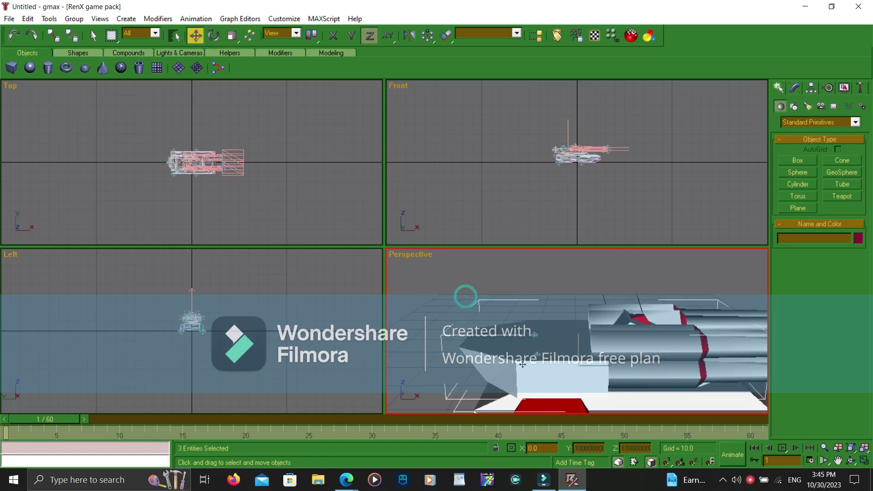
pyautogui.moveTo(522, 362); pyautogui.dragTo(520, 277)
pyautogui.hotkey('ctrl', 'z')
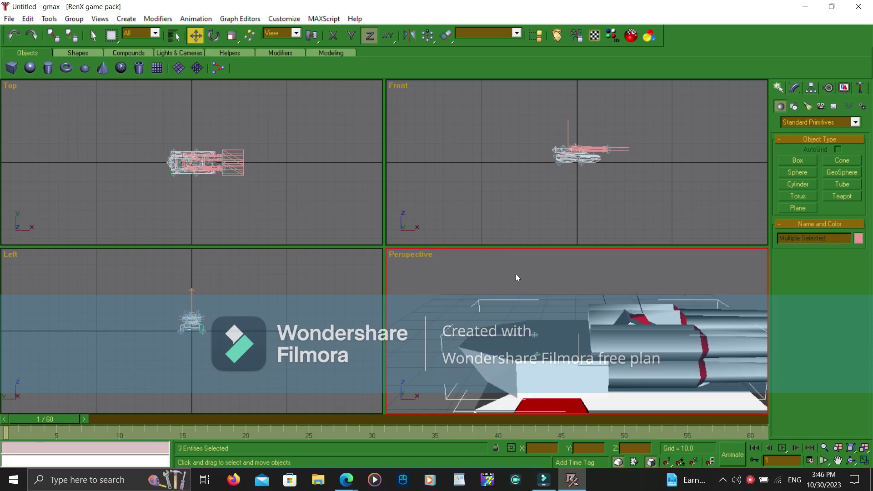
# Step: Select only the turret body and clone it as one copy
pyautogui.click(530, 295)
pyautogui.scroll(4, 528, 305)
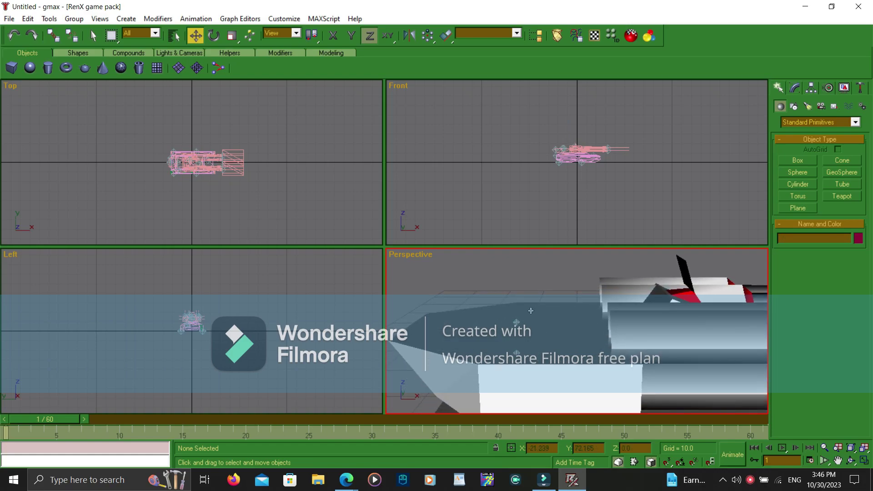
pyautogui.click(530, 310)
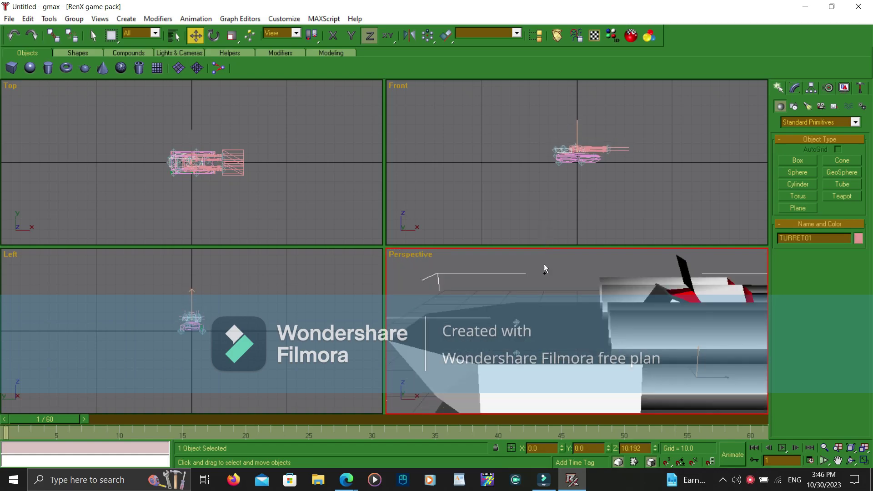
pyautogui.scroll(-3, 530, 293)
pyautogui.moveTo(581, 332); pyautogui.dragTo(497, 335, button='middle')
pyautogui.click(471, 345)
pyautogui.keyDown('shift'); pyautogui.click(469, 352); pyautogui.keyUp('shift')
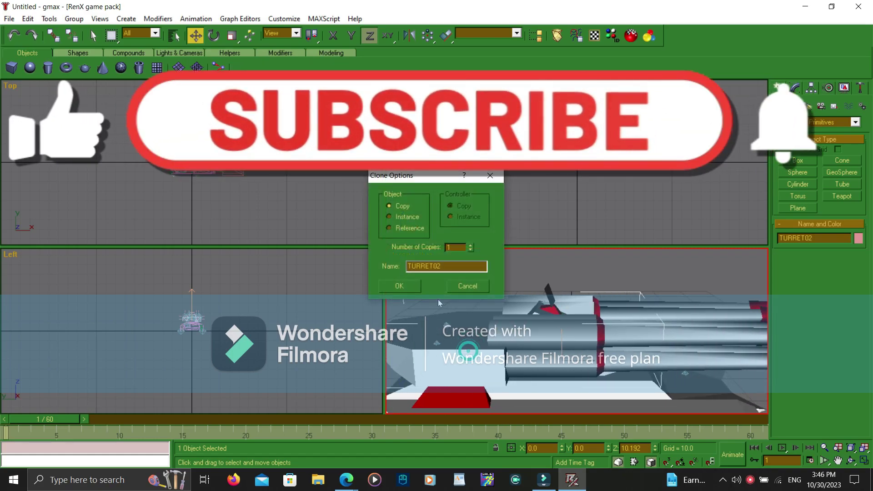
pyautogui.click(411, 288)
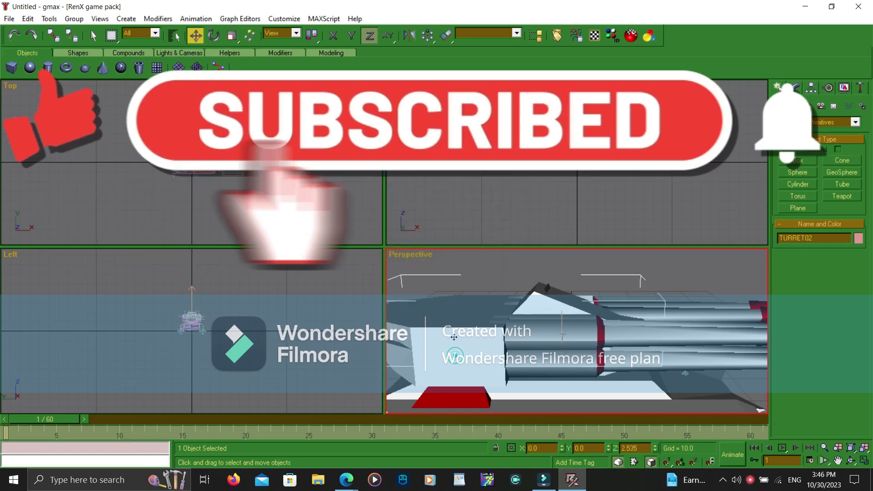